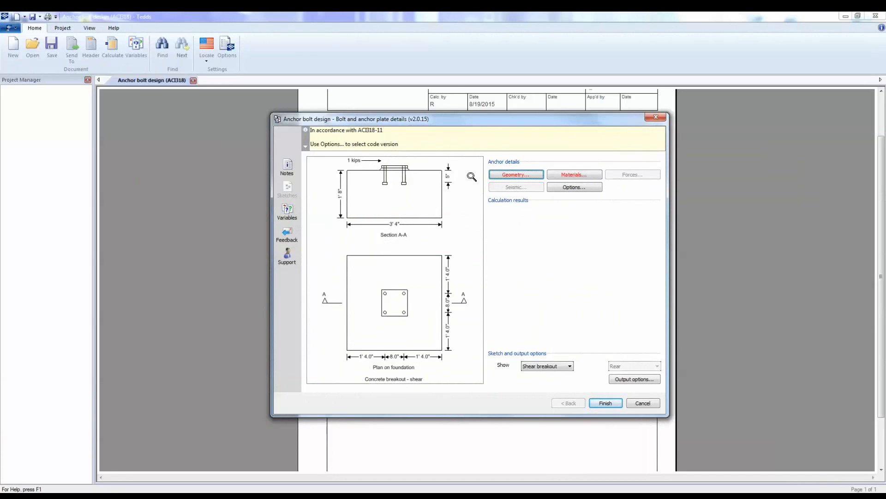
In the anchor geometry, set 3 anchors in both the x and y directions with 10 in spacing each way.
left_click(508, 174)
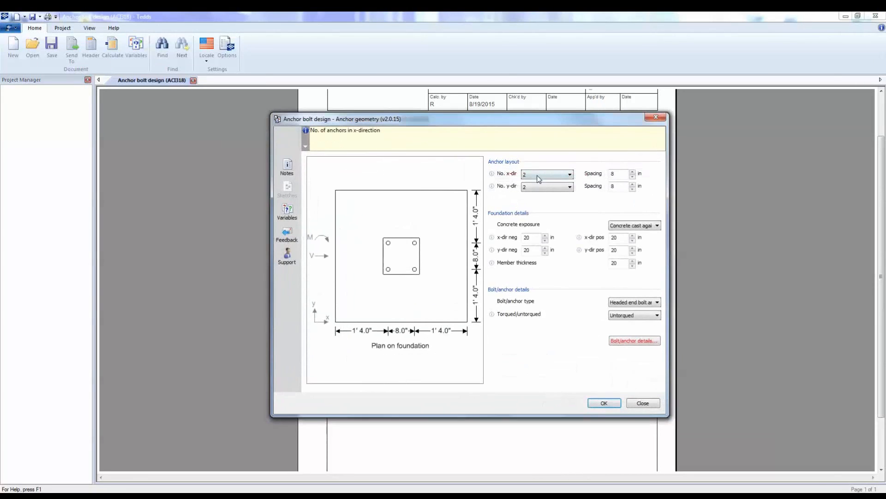
left_click(540, 174)
left_click(540, 190)
left_click(539, 188)
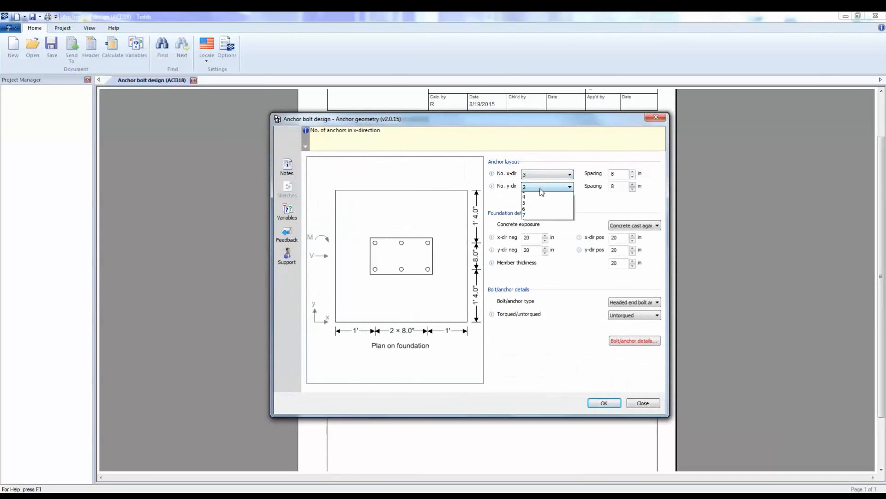
left_click(542, 207)
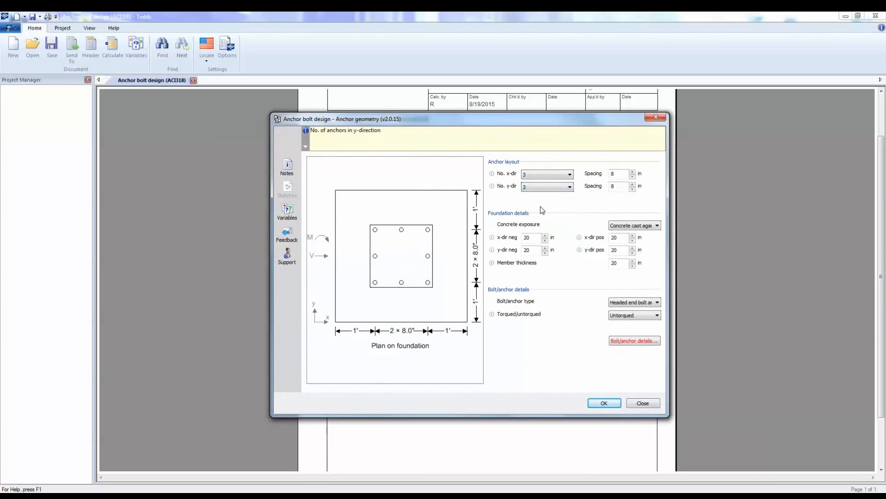
left_click(633, 171)
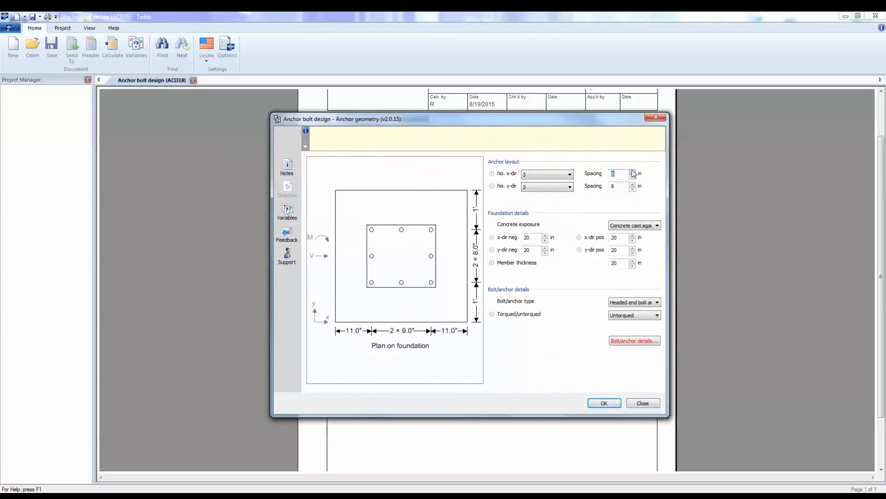
left_click(633, 172)
double_click(612, 187)
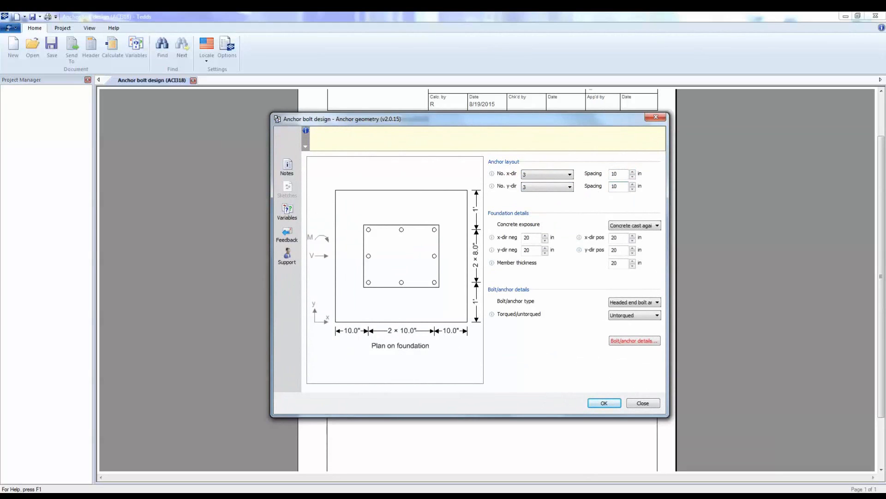
Choose concrete cast against and permanently exposed to earth, and set all four x and y foundation edge distances to 24 in.
left_click(660, 230)
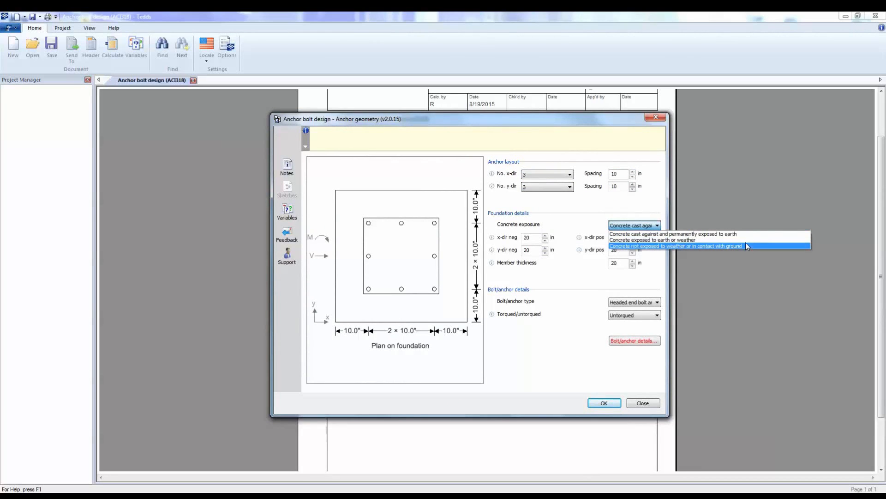
left_click(738, 234)
left_click(533, 237)
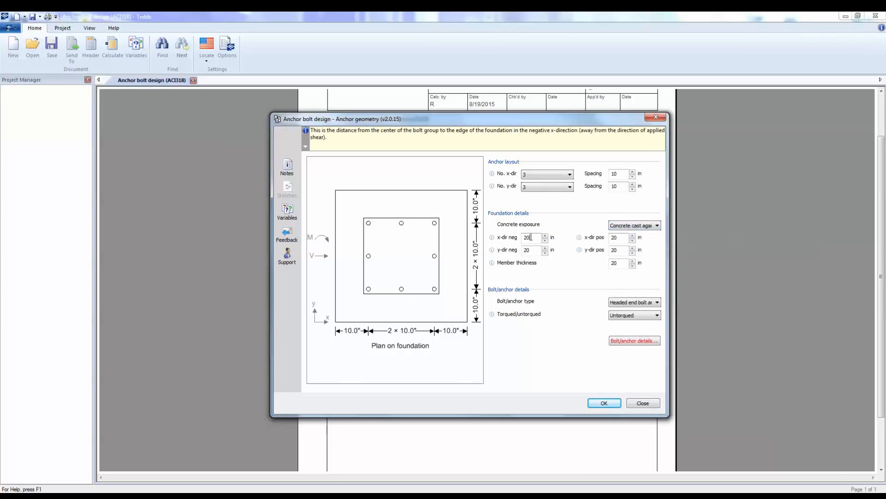
type("24")
key("Tab")
type("24")
key("Tab")
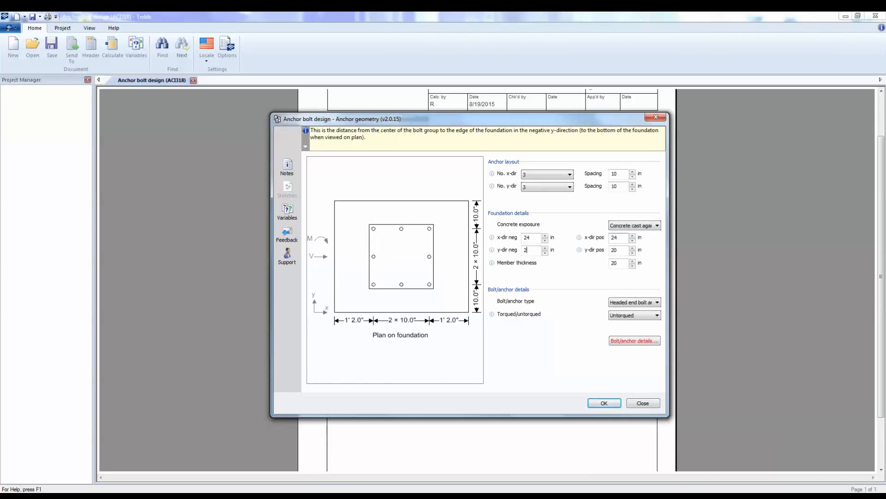
type("24")
key("Tab")
type("24")
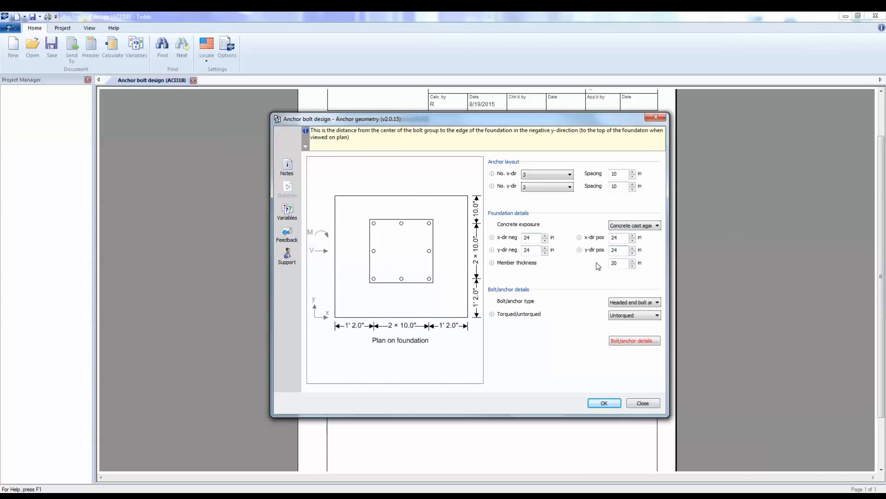
Set the foundation member thickness to 2 ft.
double_click(618, 263)
type("2")
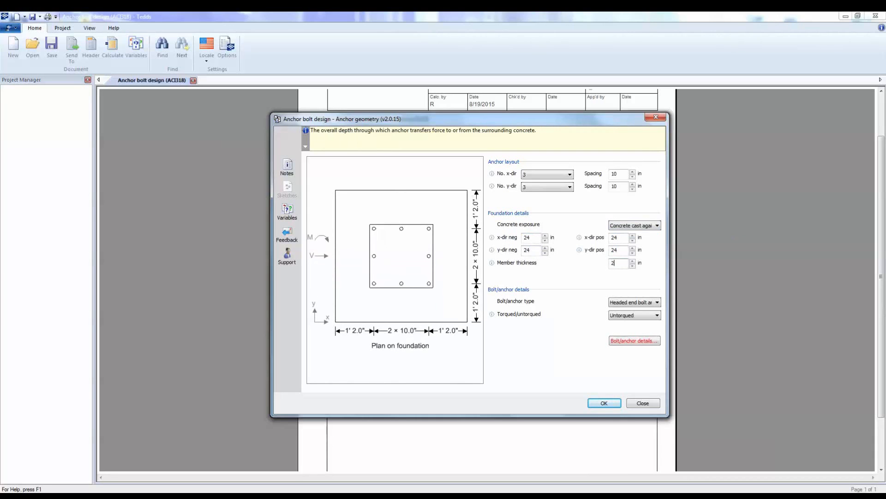
type("ft")
left_click(623, 251)
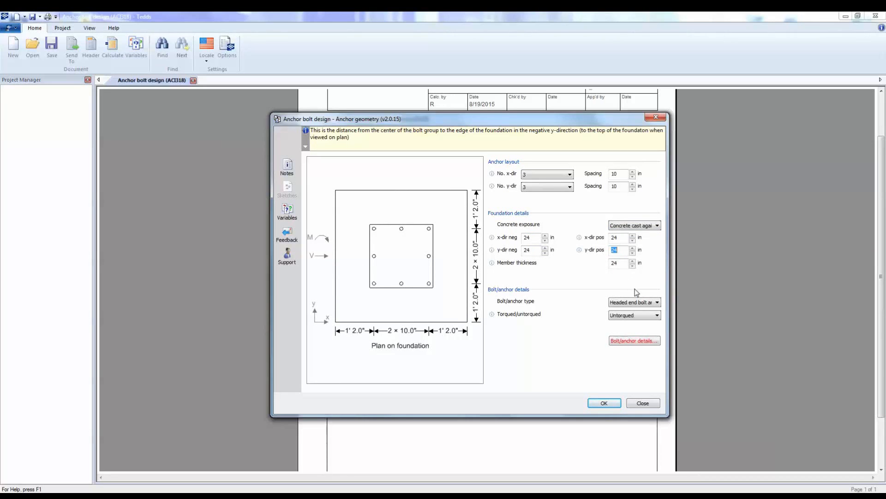
Try the Proprietary bolt anchor type and review its details with the Expansion type, including the pullout strength note.
left_click(658, 303)
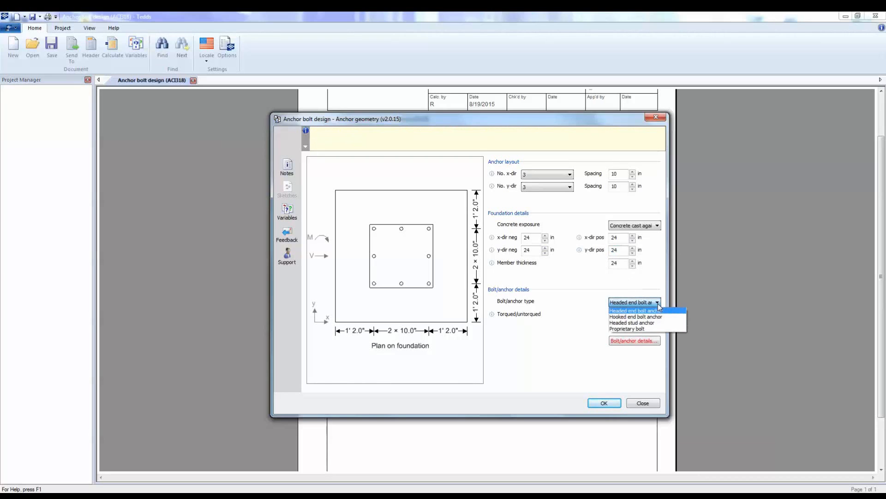
left_click(671, 329)
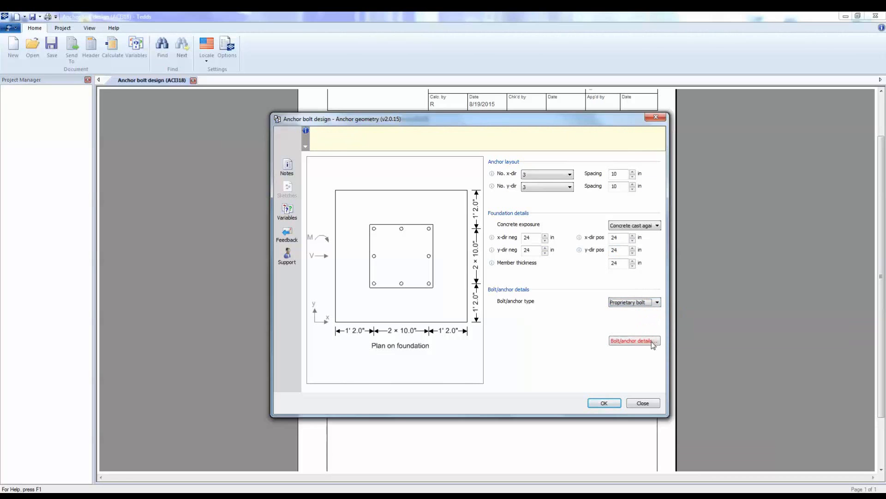
left_click(653, 342)
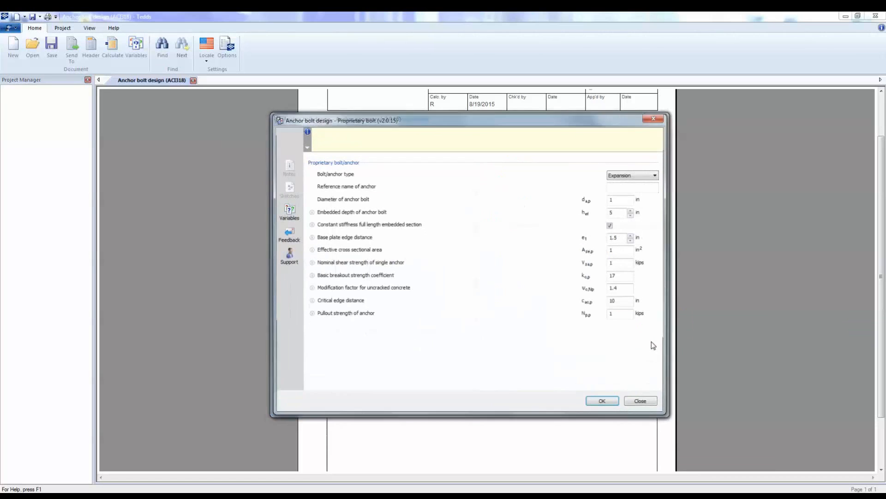
left_click(641, 174)
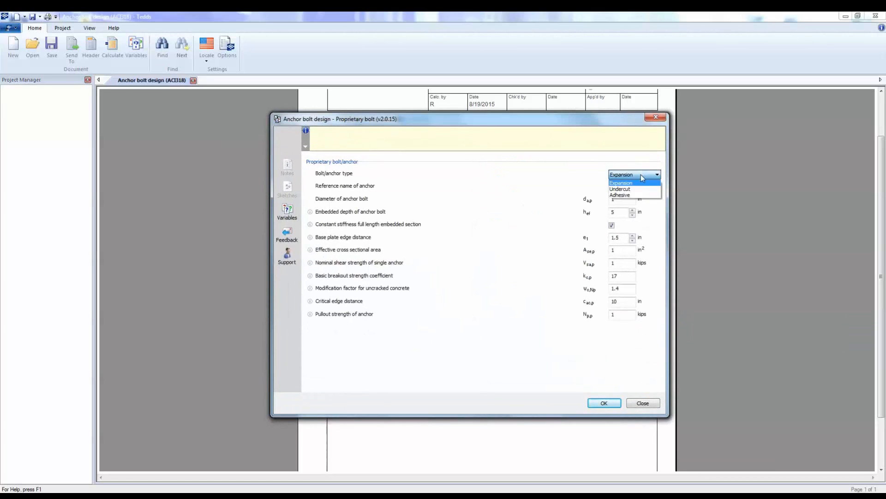
left_click(648, 217)
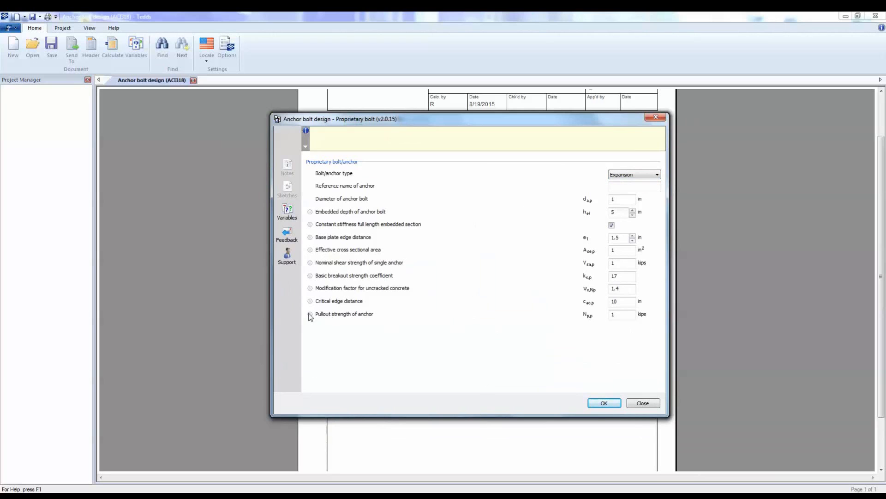
mouse_move(310, 316)
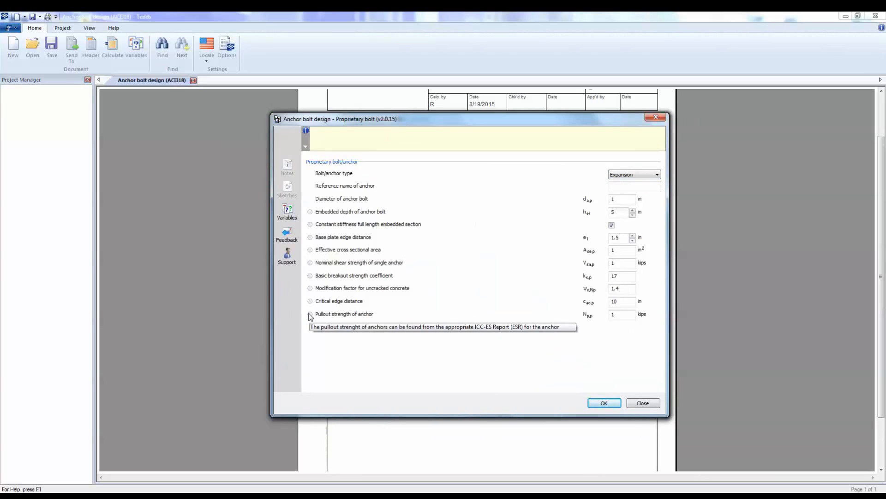
left_click(596, 402)
Set the bolt/anchor type to headed end bolt anchor and keep it Untorqued.
left_click(642, 302)
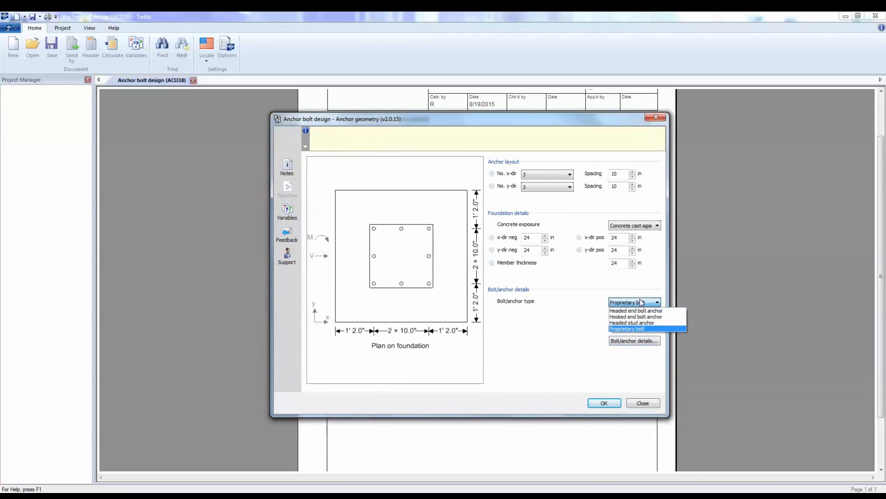
left_click(641, 311)
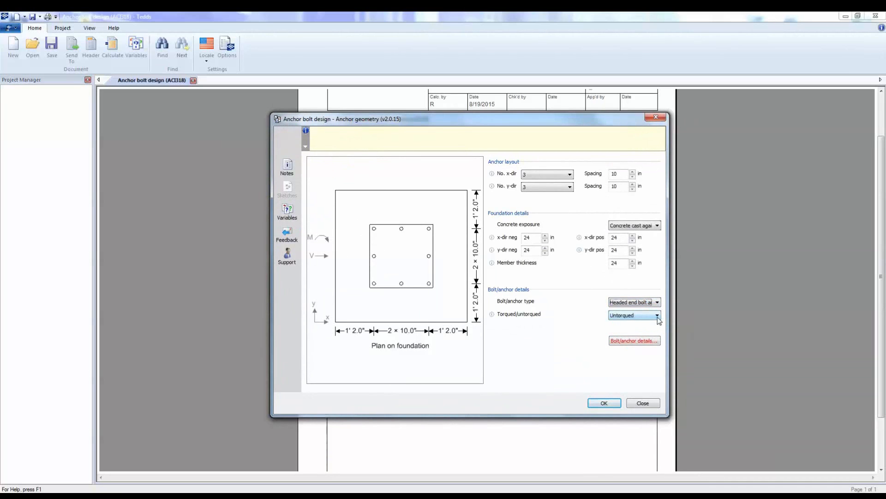
left_click(657, 316)
left_click(658, 318)
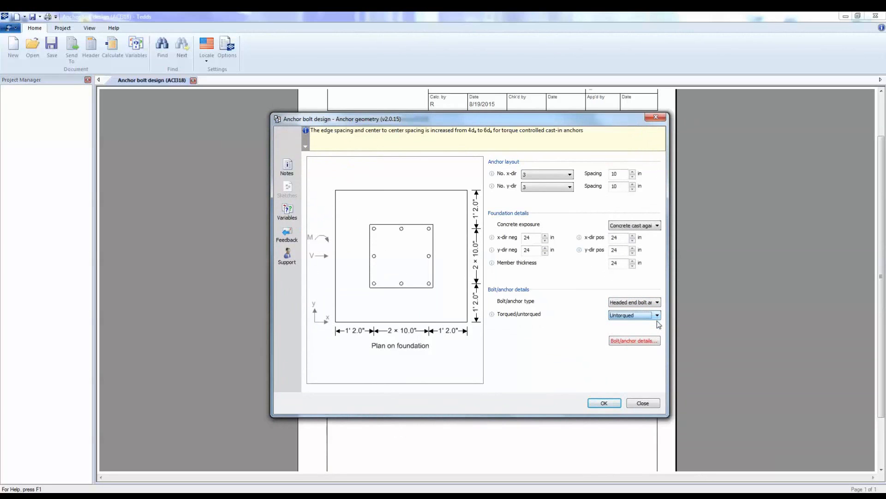
Define the anchor bolt with 1.125 in diameter, 9 in embedded depth and 2 in base plate edge distance, and accept the geometry.
left_click(656, 342)
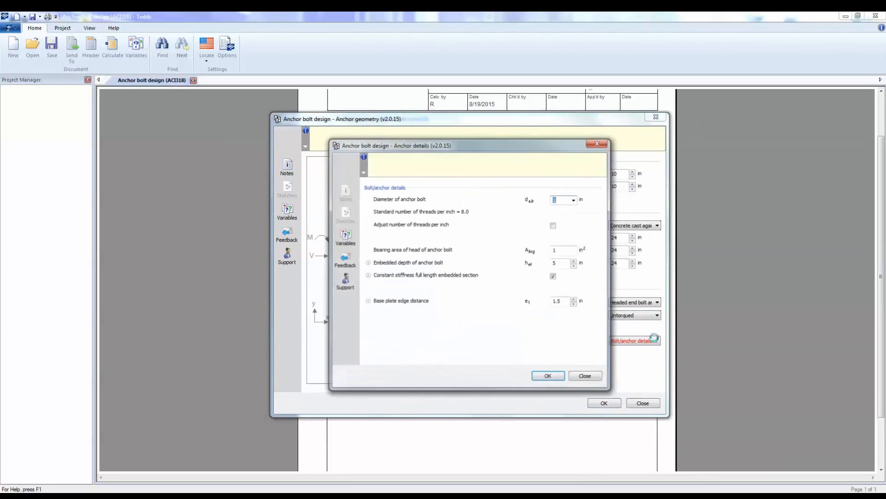
left_click(574, 200)
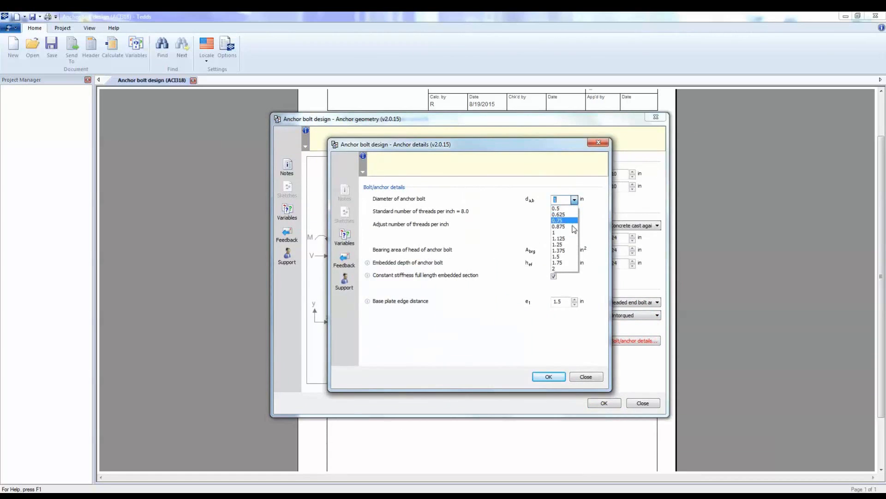
left_click(572, 239)
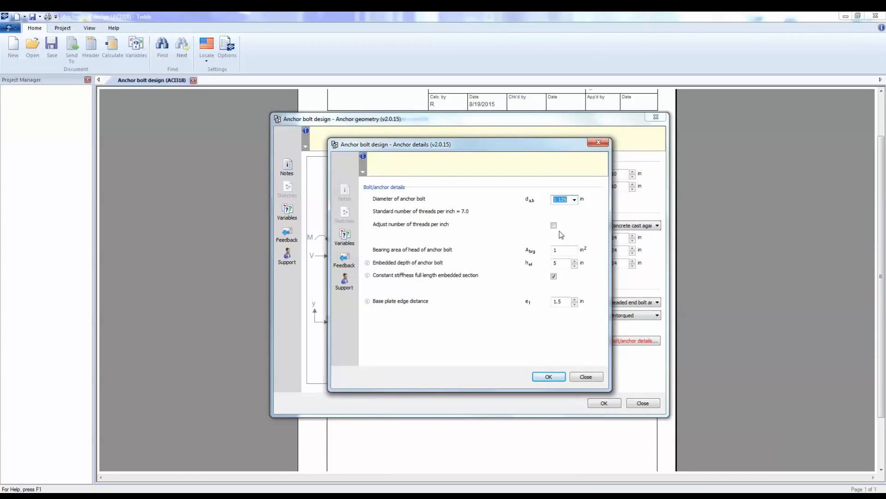
left_click(563, 262)
type("9")
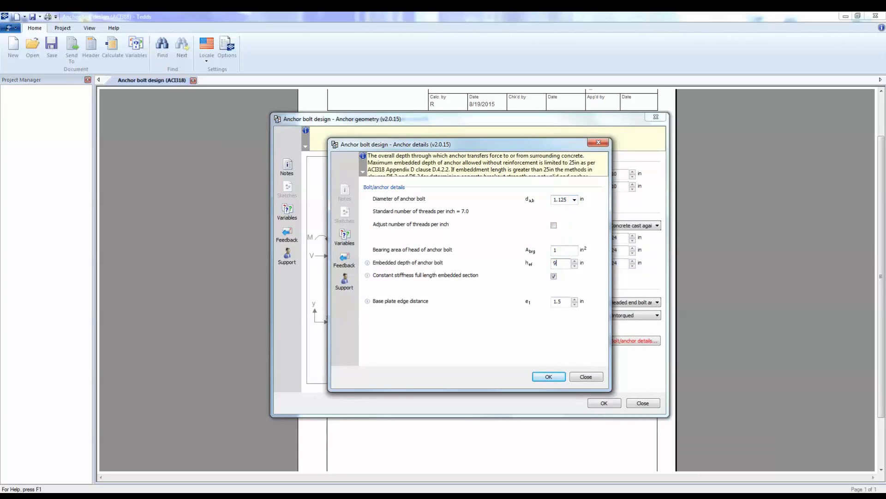
left_click(569, 302)
type("2")
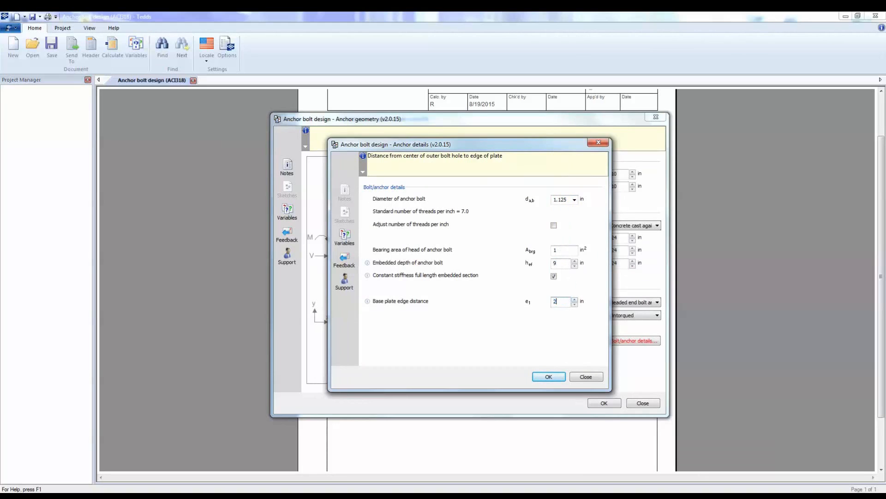
left_click(549, 377)
left_click(591, 401)
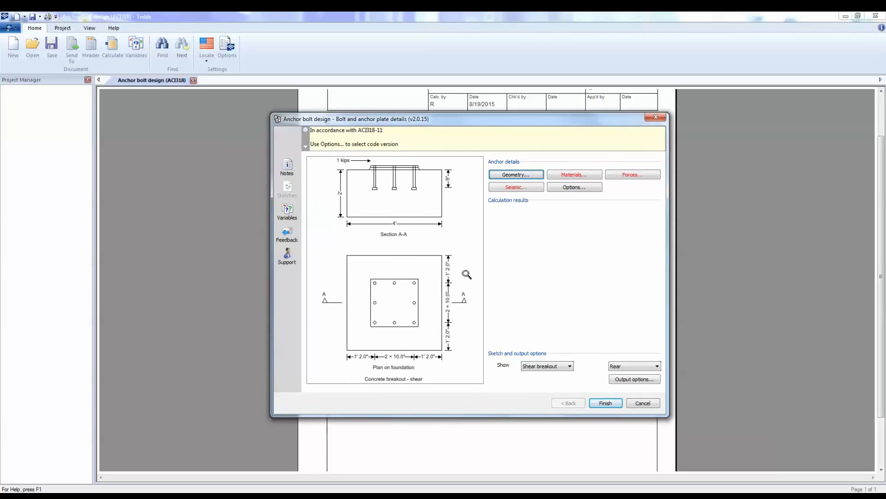
left_click(460, 279)
mouse_move(461, 279)
left_mouse_down()
mouse_move(464, 250)
mouse_move(460, 291)
left_mouse_up()
scroll(460, 290, "up", 2)
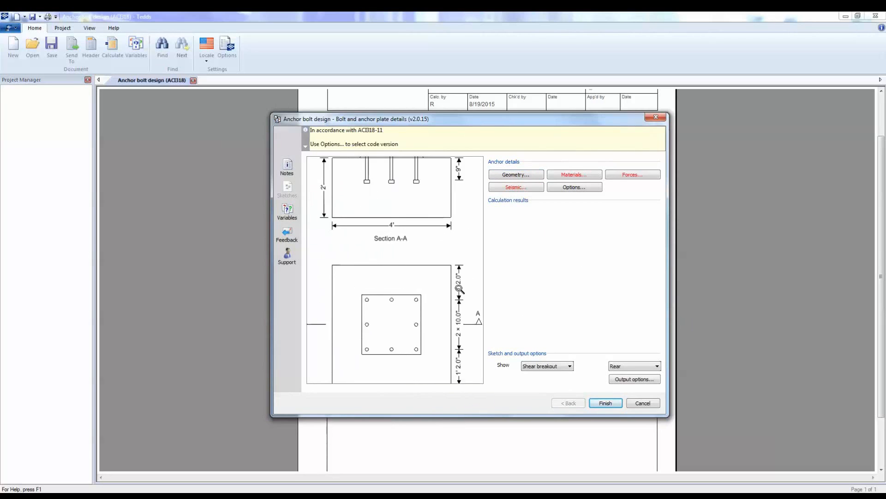
scroll(459, 288, "down", 2)
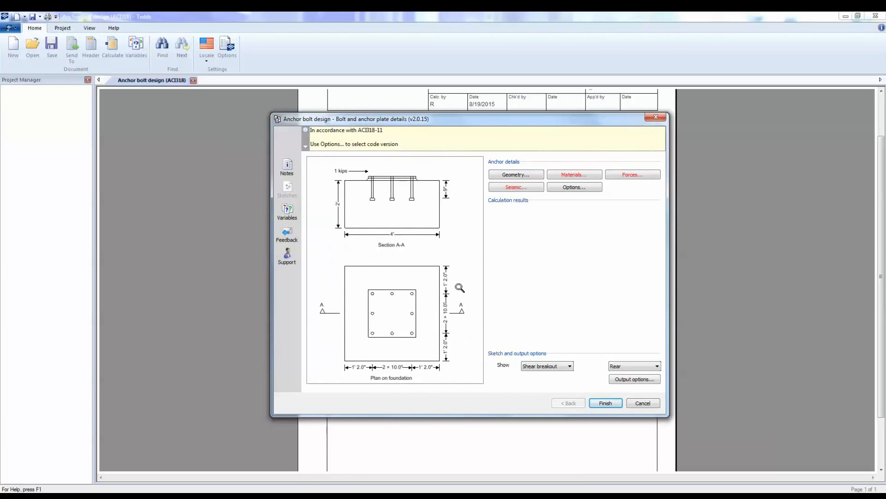
In the material details, set the supplementary reinforcement factor to 1.2 and accept the remaining material values.
left_click(564, 178)
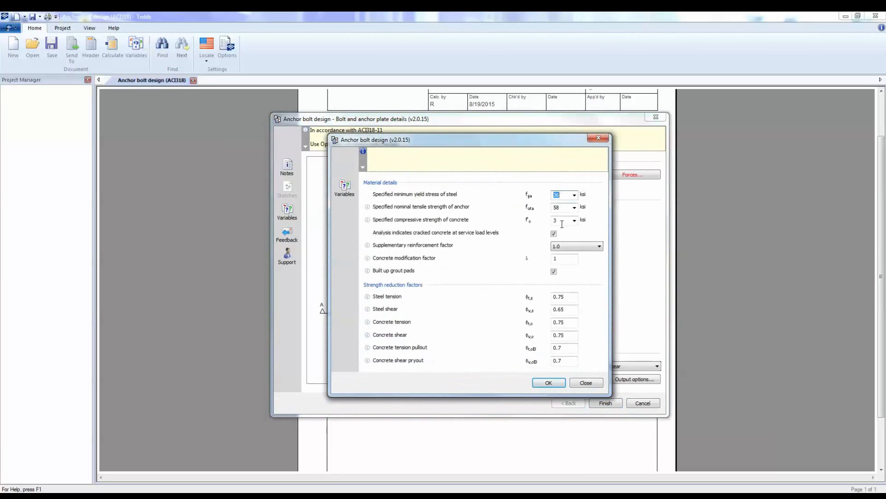
left_click(562, 249)
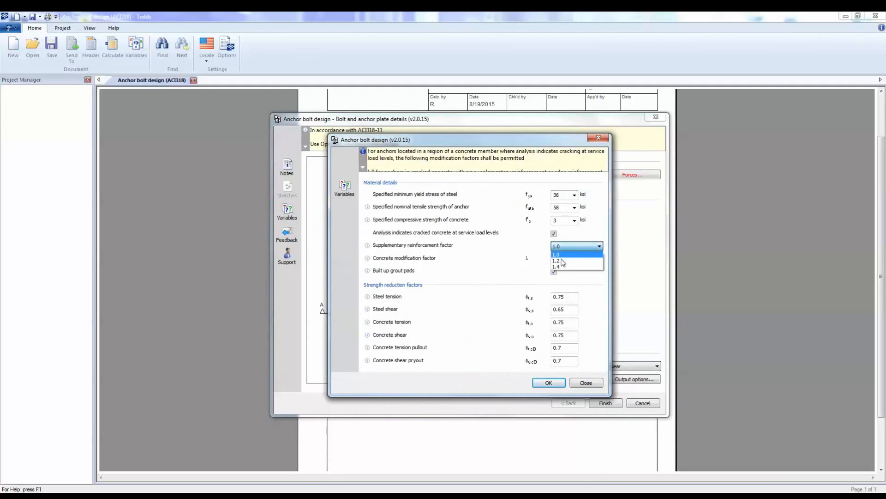
left_click(561, 259)
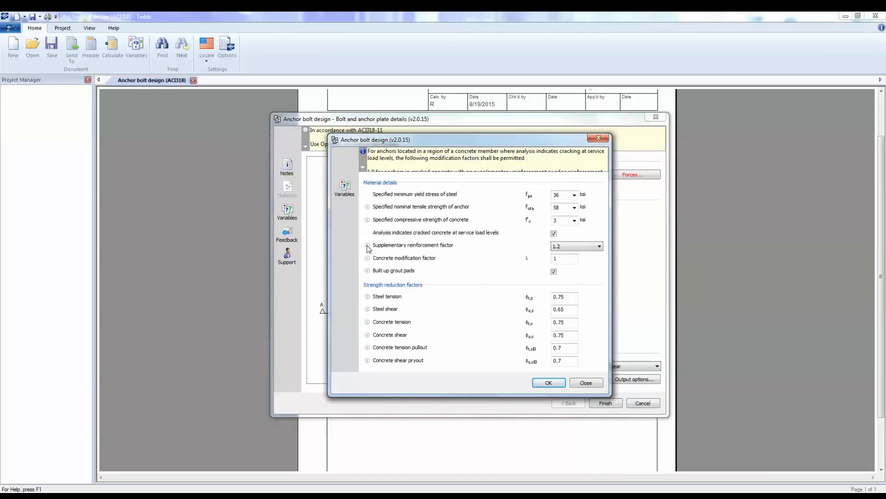
mouse_move(368, 248)
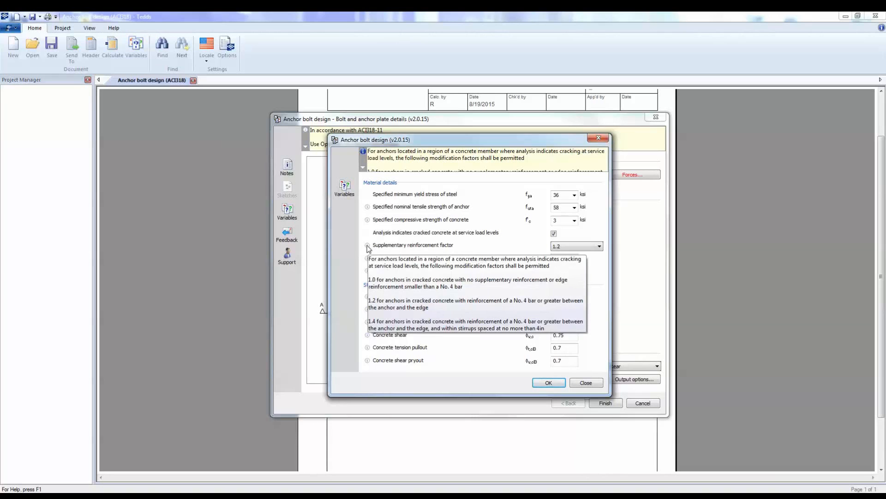
left_click(548, 383)
In the anchor forces, set the number of bolt rows for concrete pry-out to 3.
left_click(622, 174)
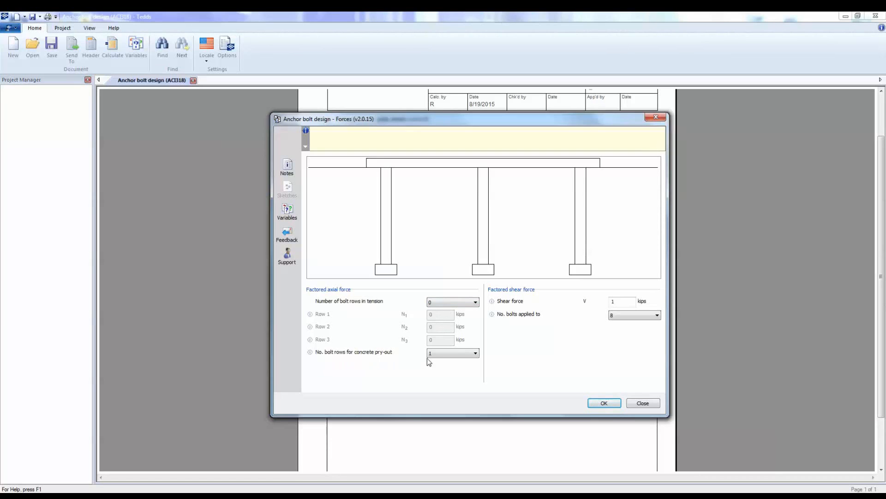
left_click(448, 353)
left_click(448, 370)
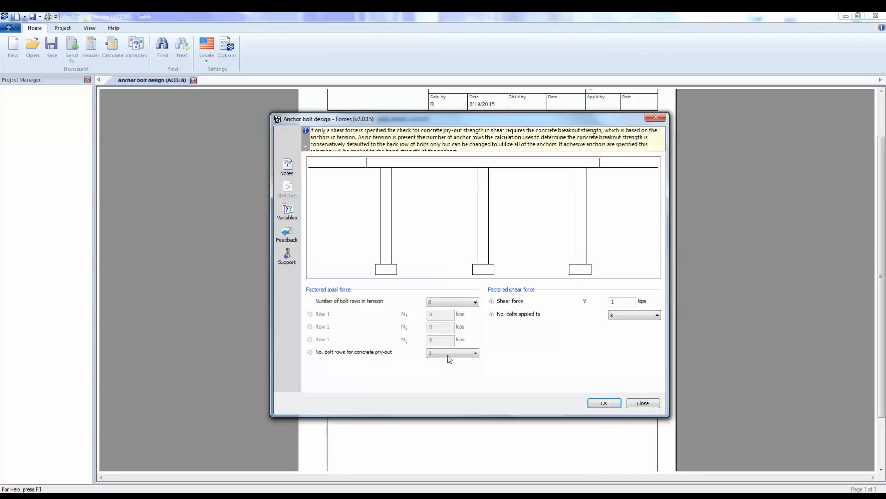
Set three bolt rows in tension with factored axial forces of 10, 8 and 6 kips for rows 1, 2 and 3.
left_click(443, 303)
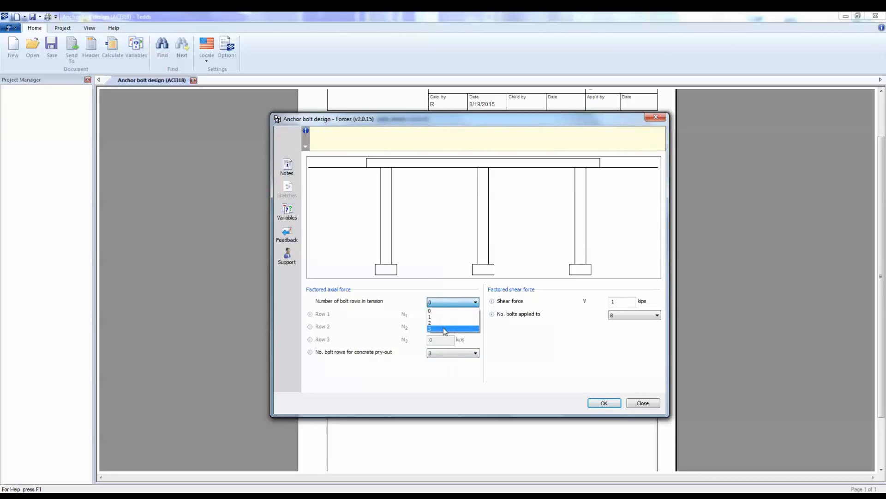
left_click(443, 328)
left_click(442, 316)
type("10")
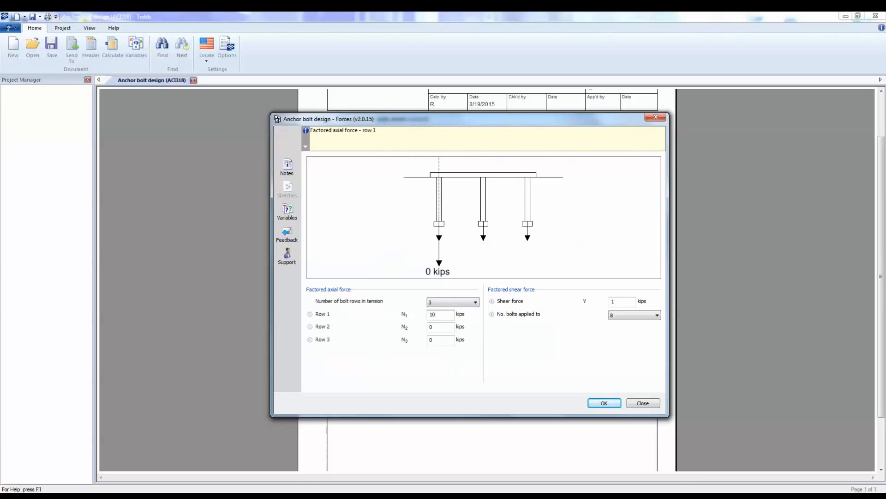
key("Tab")
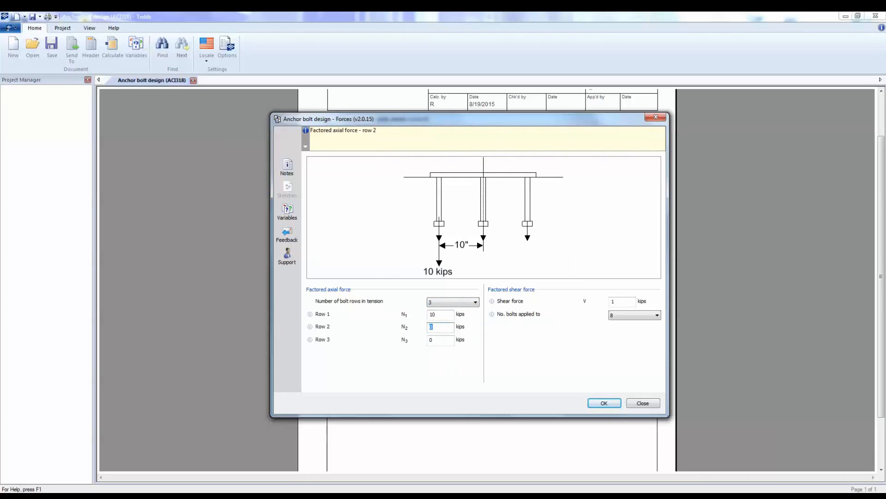
key("Tab")
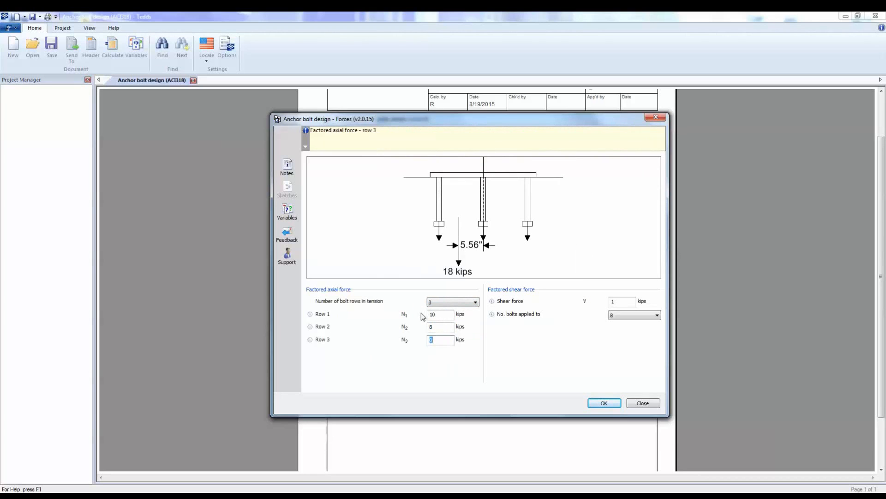
type("6")
Set the factored shear force to 10 kips applied to 5 bolts, and accept the anchor forces.
left_click(625, 302)
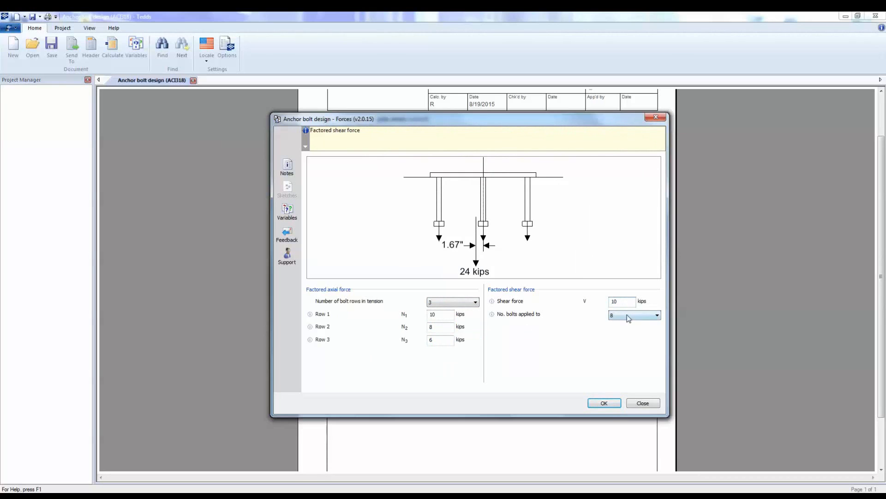
left_click(628, 318)
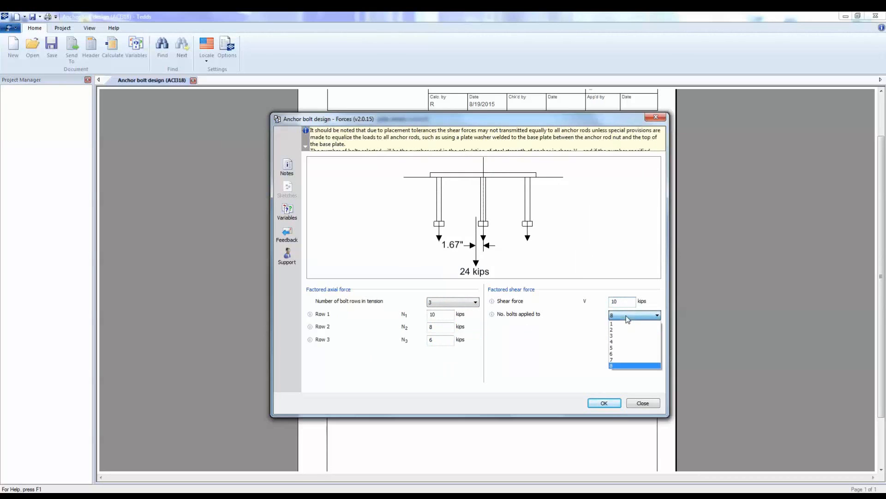
left_click(618, 348)
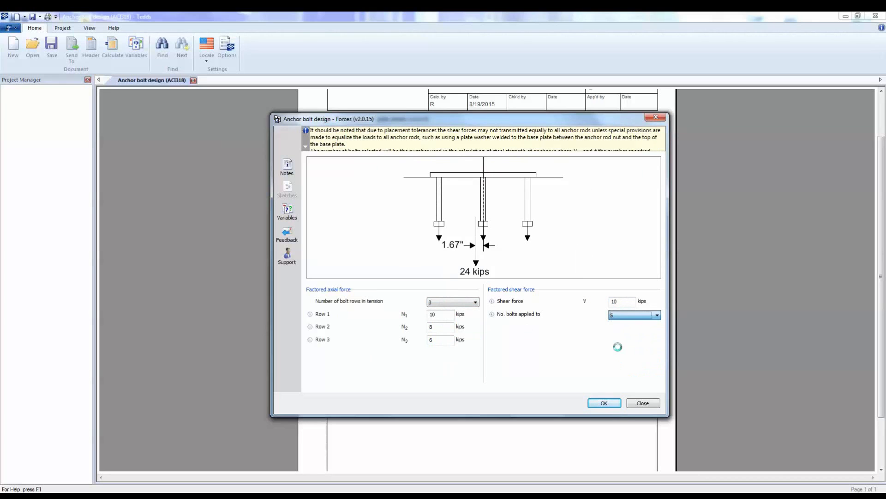
left_click(606, 403)
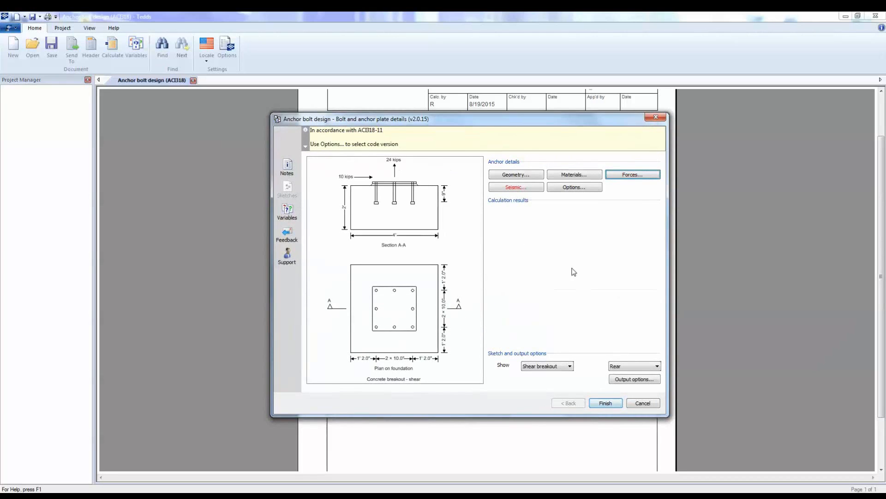
In the seismic settings, enable seismic design, try categories B and D, and look through the seismic requirement options.
left_click(516, 188)
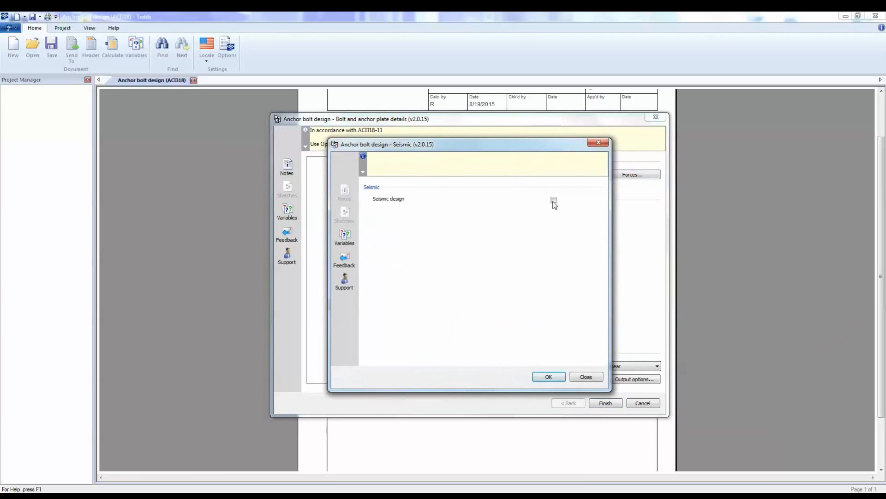
left_click(554, 200)
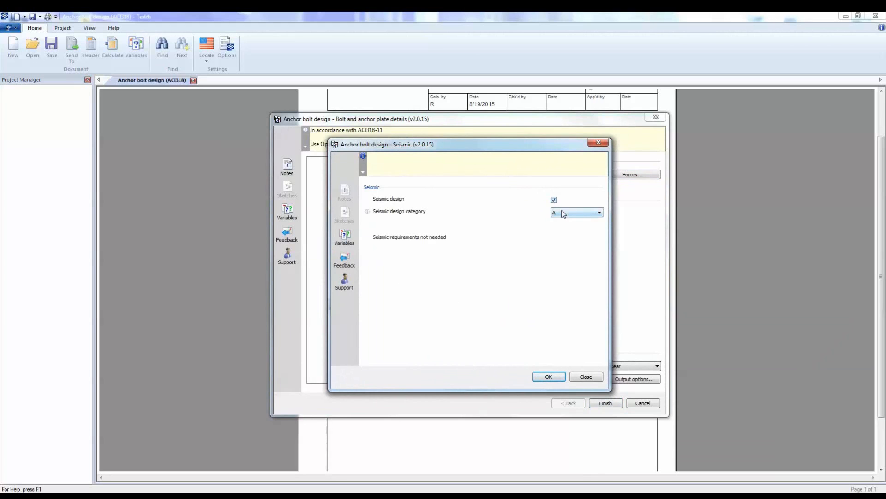
left_click(563, 213)
left_click(560, 227)
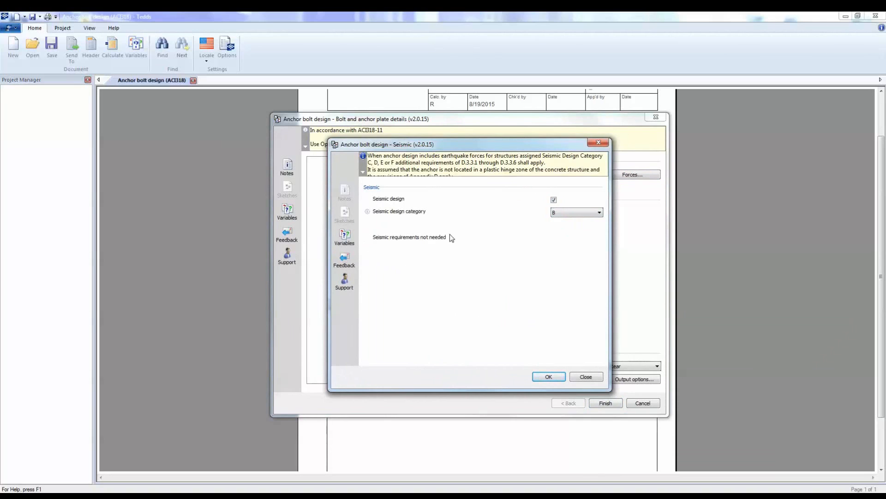
left_click(564, 215)
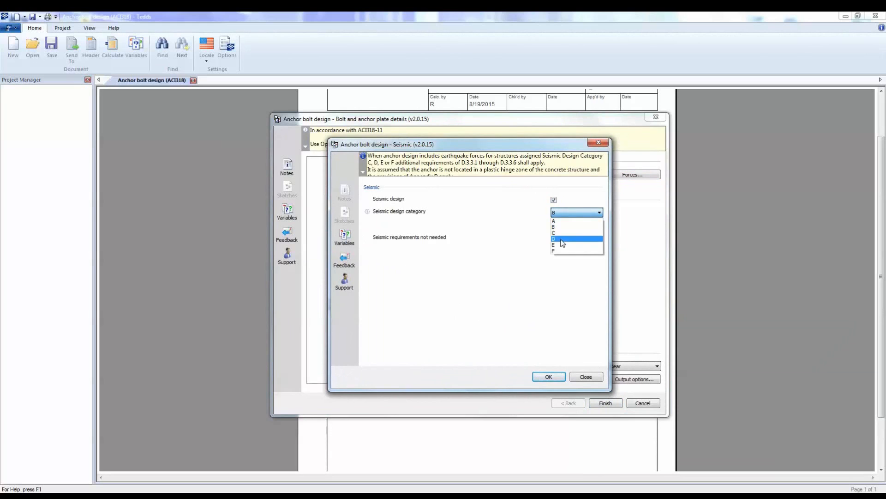
left_click(563, 239)
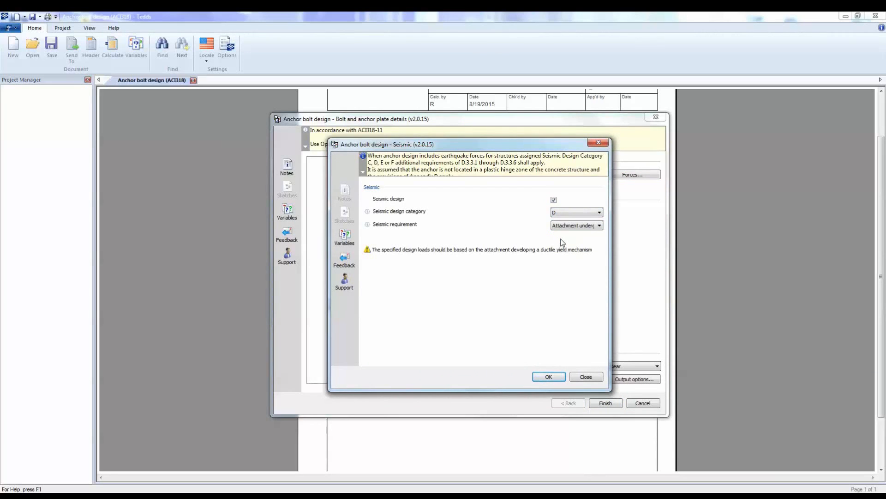
left_click(600, 226)
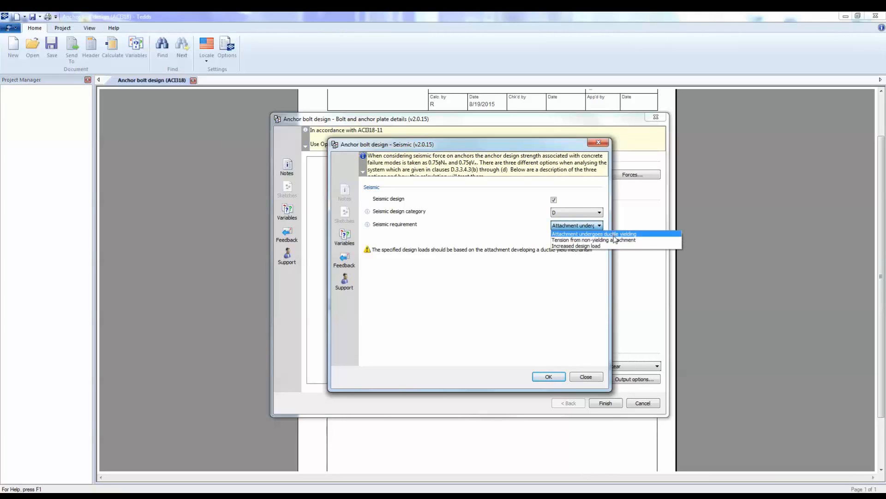
left_click(593, 266)
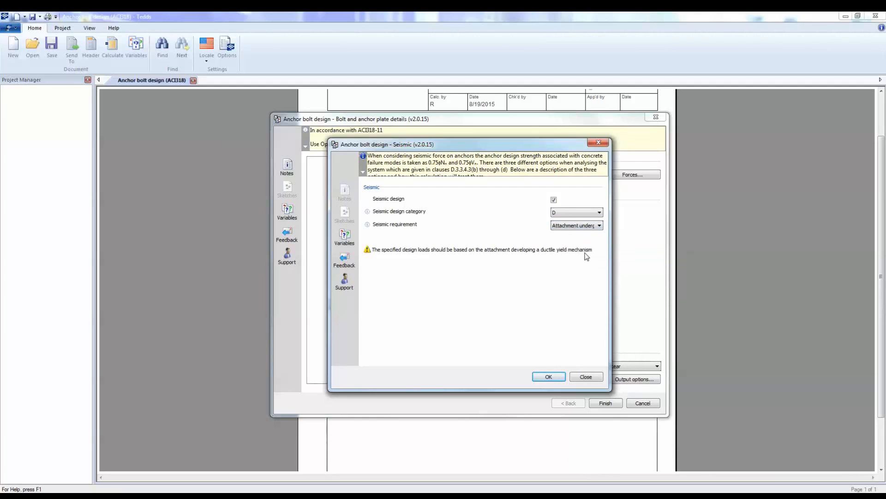
Turn seismic design off and accept the seismic settings.
left_click(554, 201)
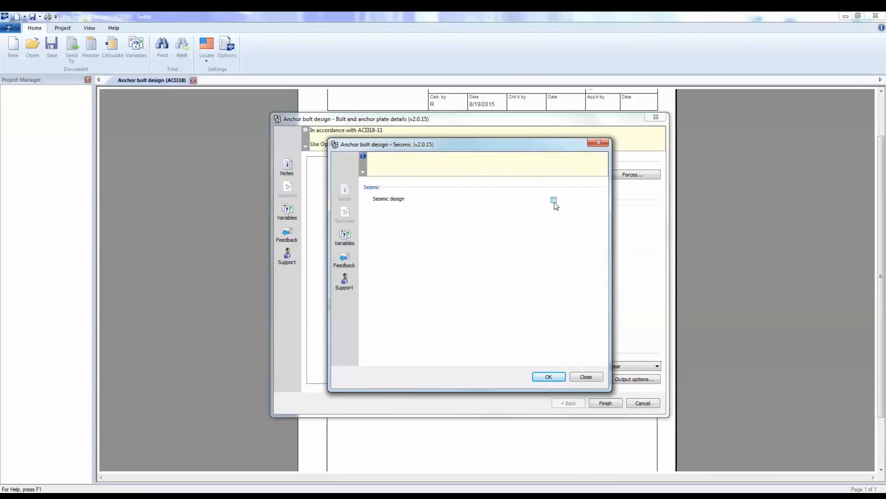
left_click(548, 378)
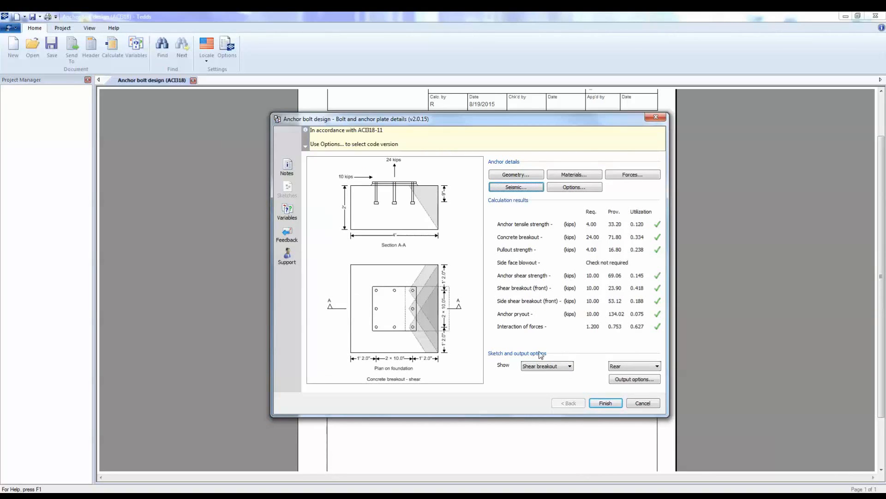
Show the tension breakout sketch and the side shear breakout sketch of the anchor group.
left_click(542, 367)
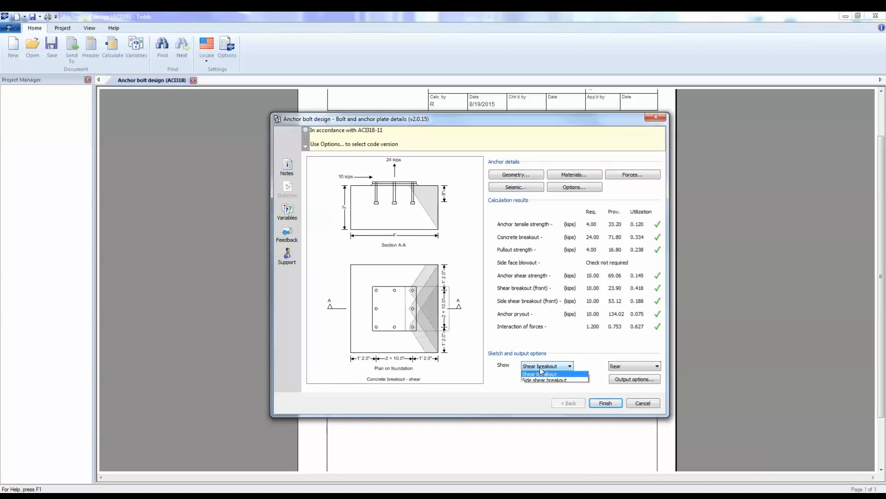
left_click(540, 374)
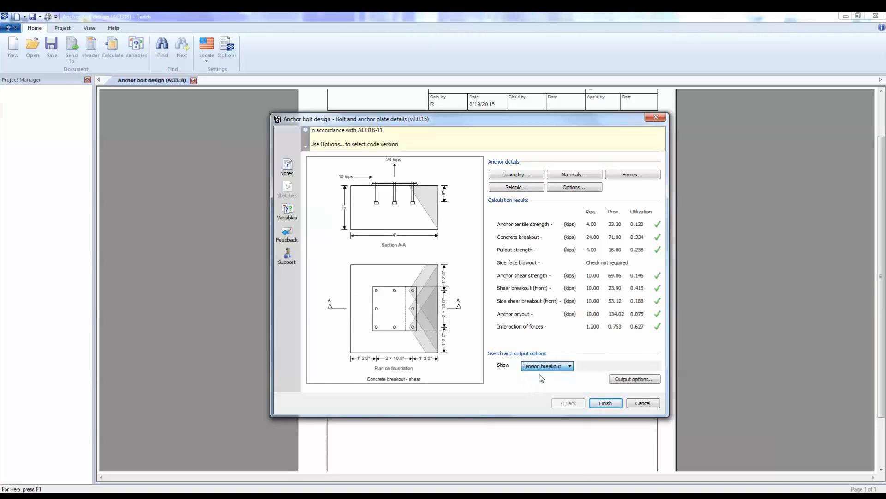
left_click(541, 367)
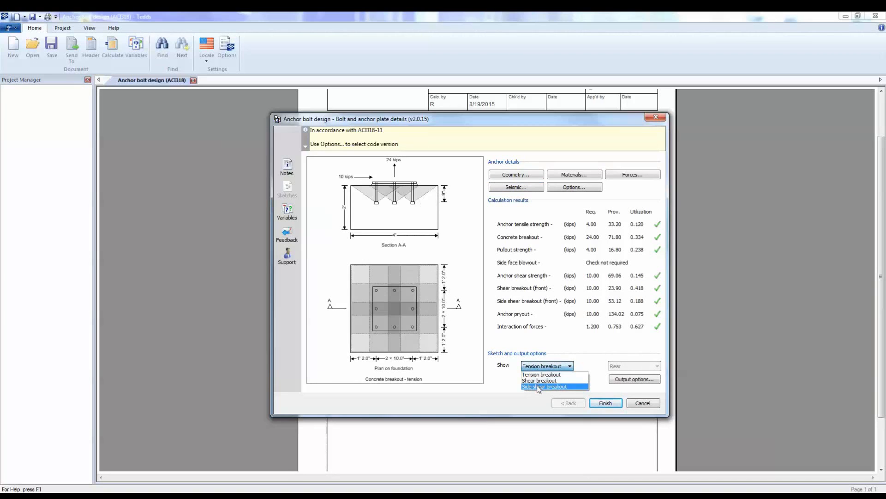
left_click(539, 386)
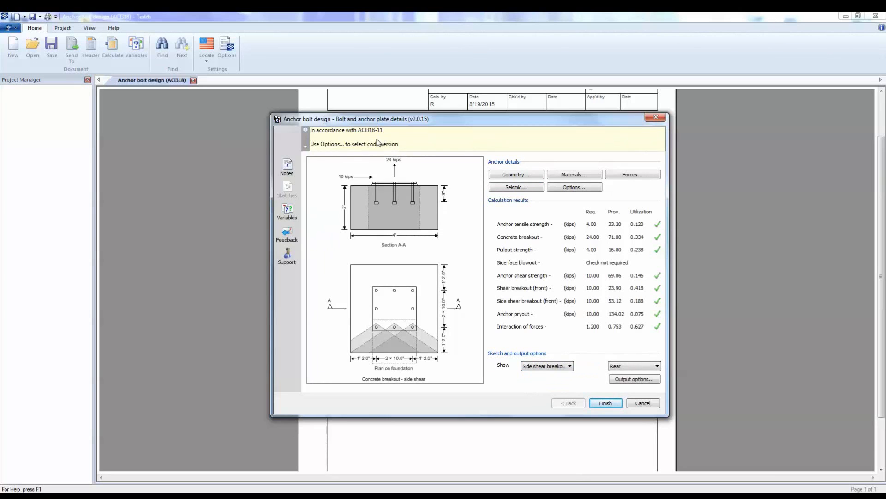
Look through the available design codes in the design options and accept ACI318-11.
left_click(579, 187)
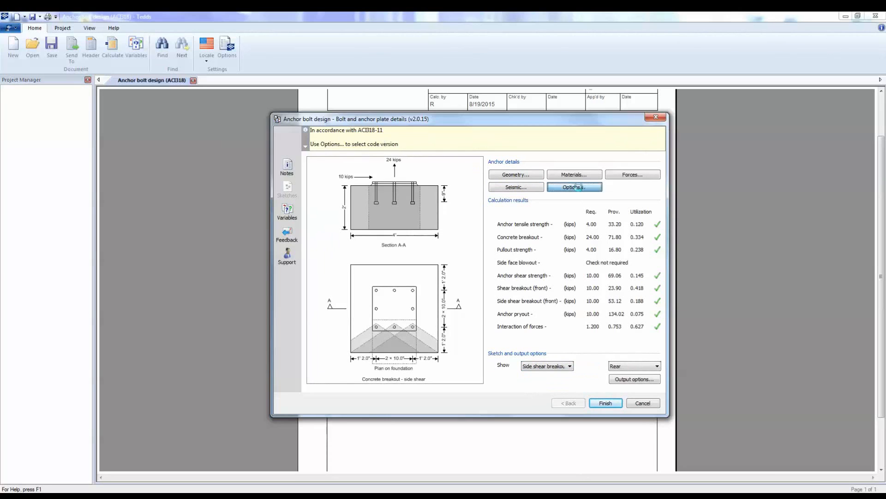
left_click(578, 278)
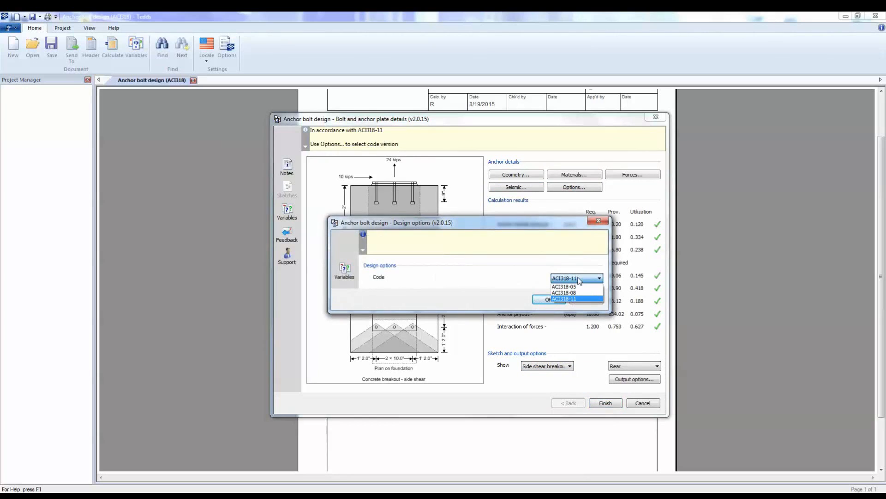
left_click(578, 280)
left_click(561, 300)
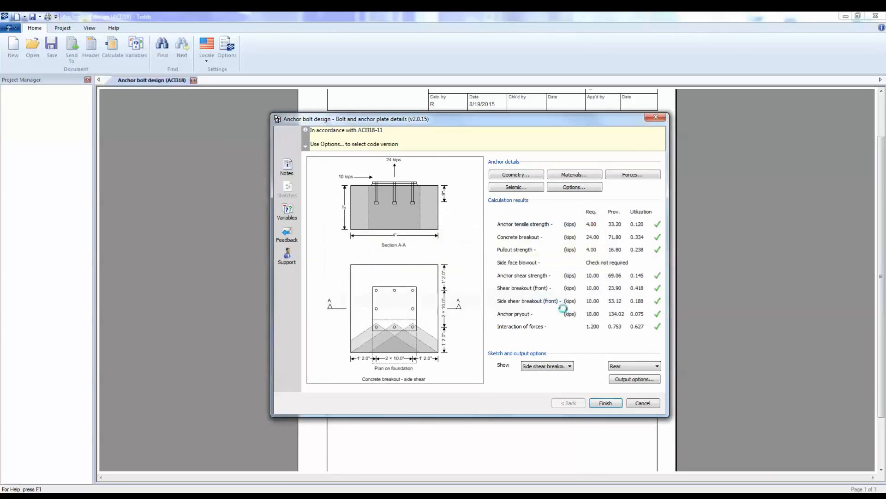
In the output options, title the calculation "Chiller Equipment Anchorage" and keep the output detail at Full.
left_click(643, 380)
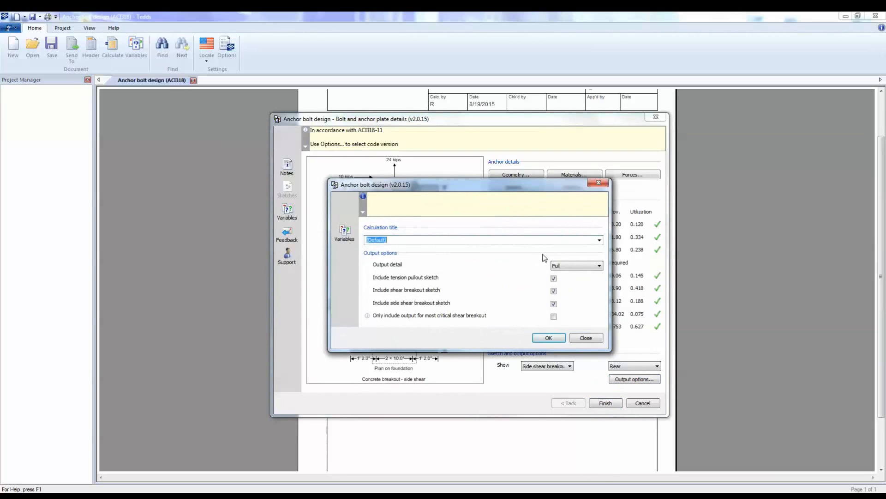
type("Chiller Equipment Anchorage")
left_click(561, 266)
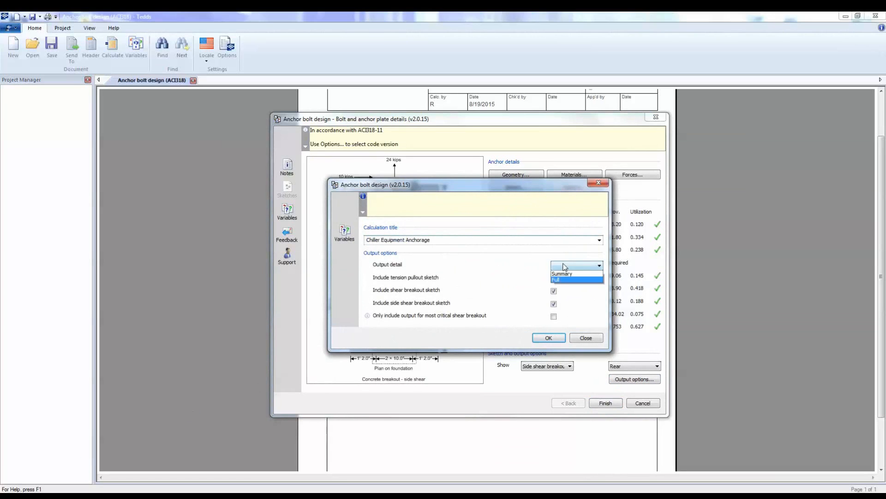
left_click(565, 286)
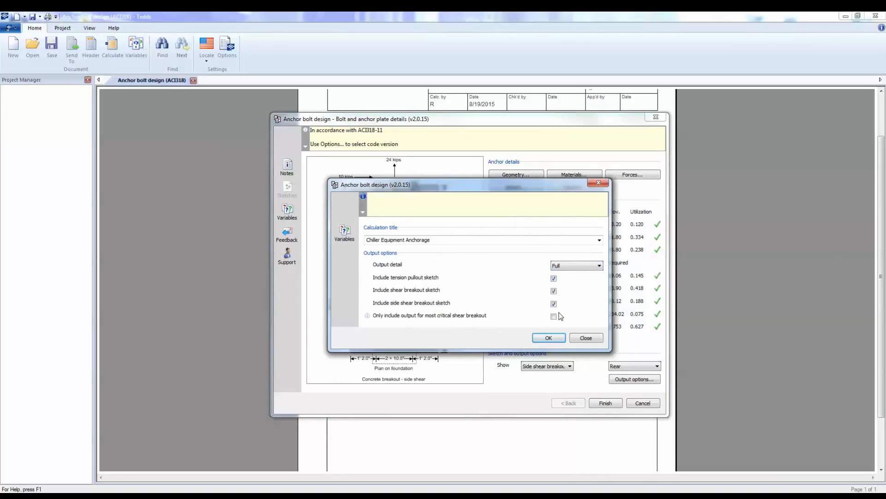
Try the Summary output detail and switch it back to Full.
left_click(565, 266)
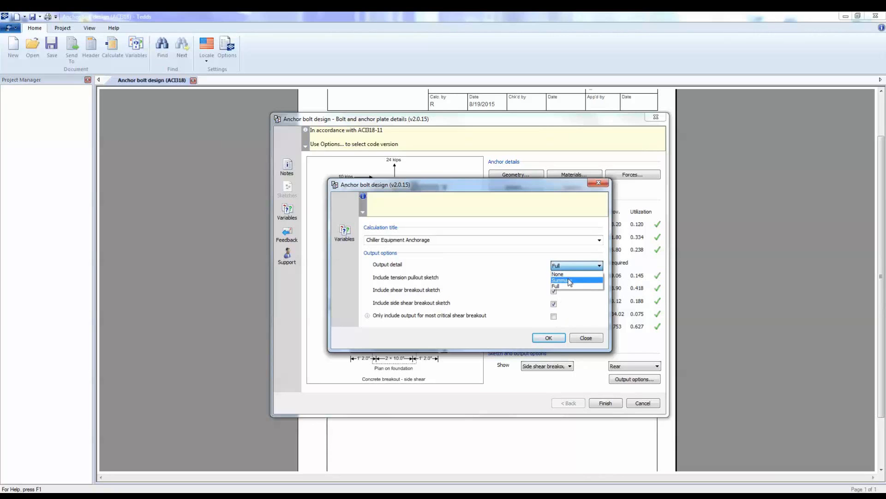
left_click(571, 280)
left_click(569, 268)
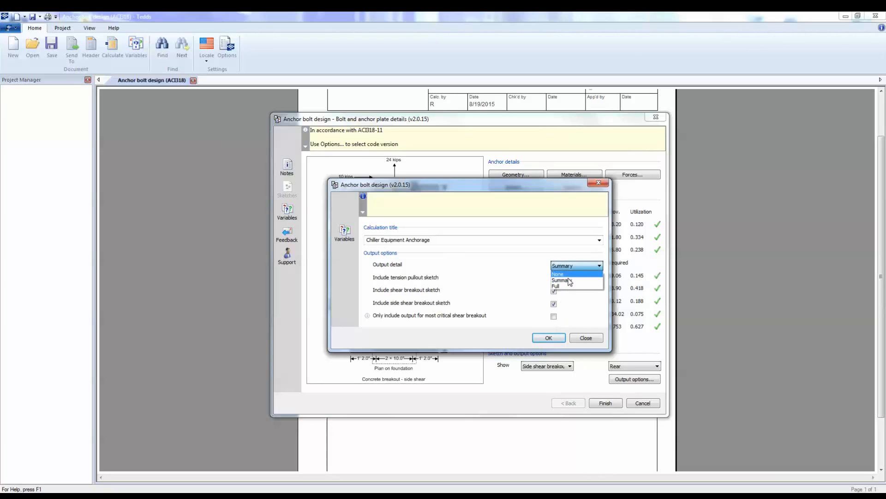
left_click(570, 286)
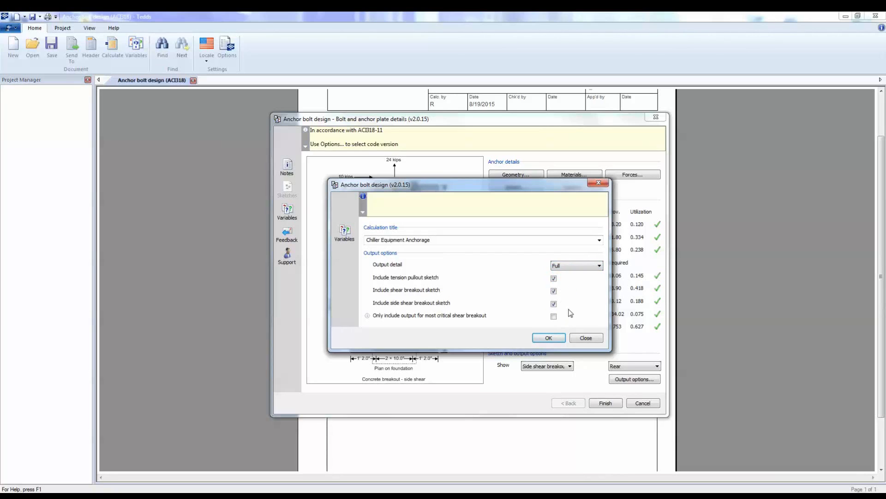
Accept the output options and finish the design to generate the calculation document.
left_click(560, 338)
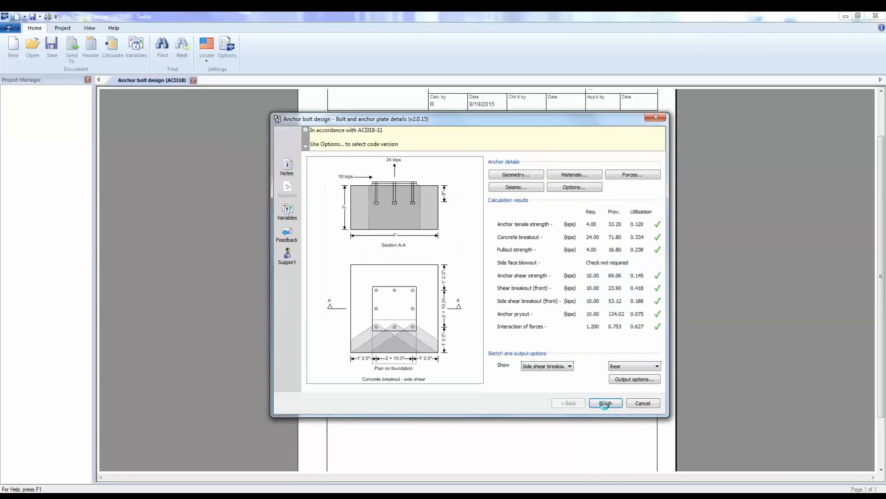
left_click(605, 403)
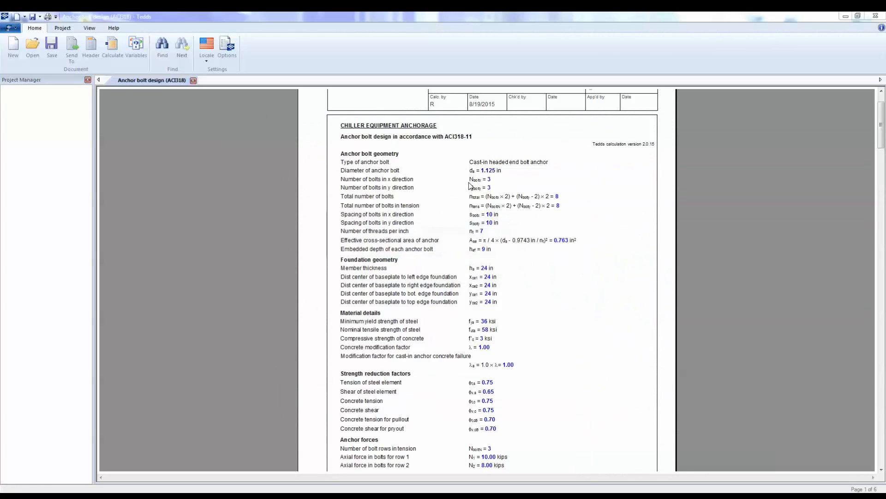
Examine the calculation document from the bolt geometry and ACI318-11 reference through the tension, side face blowout and shear breakout checks.
left_click(471, 181)
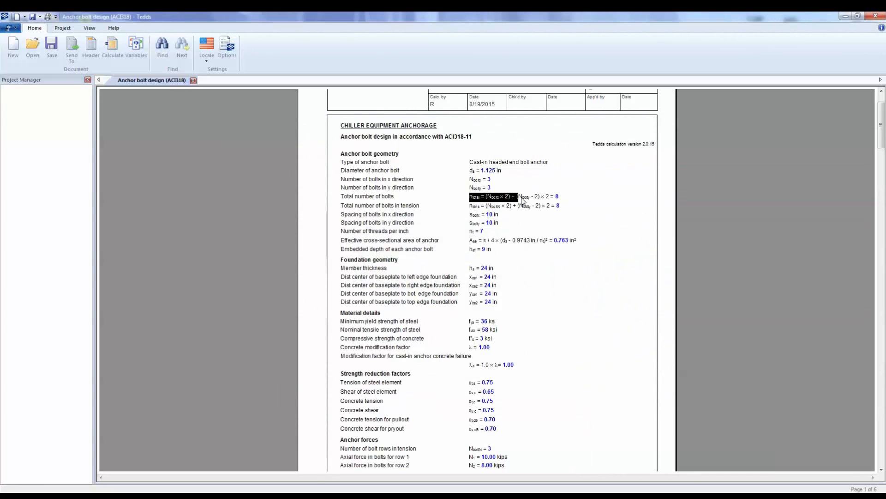
left_click_drag(523, 200, 539, 200)
left_click_drag(426, 137, 473, 138)
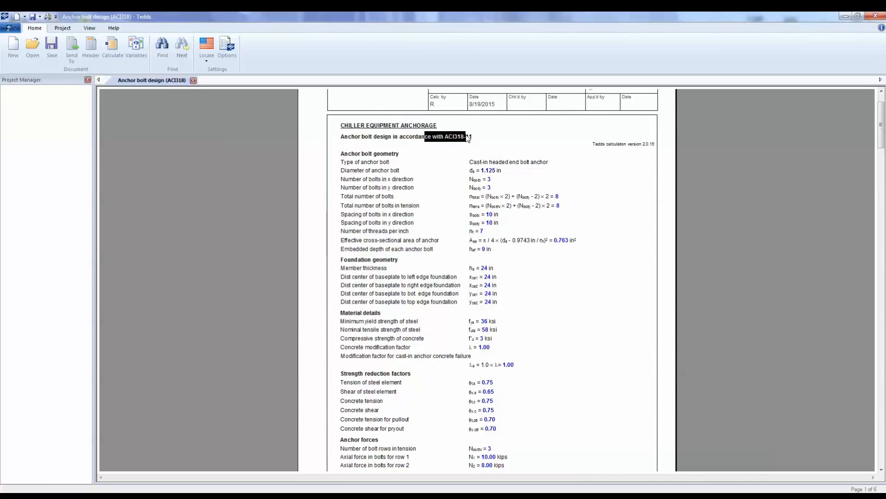
left_click(609, 327)
scroll(609, 328, "down", 10)
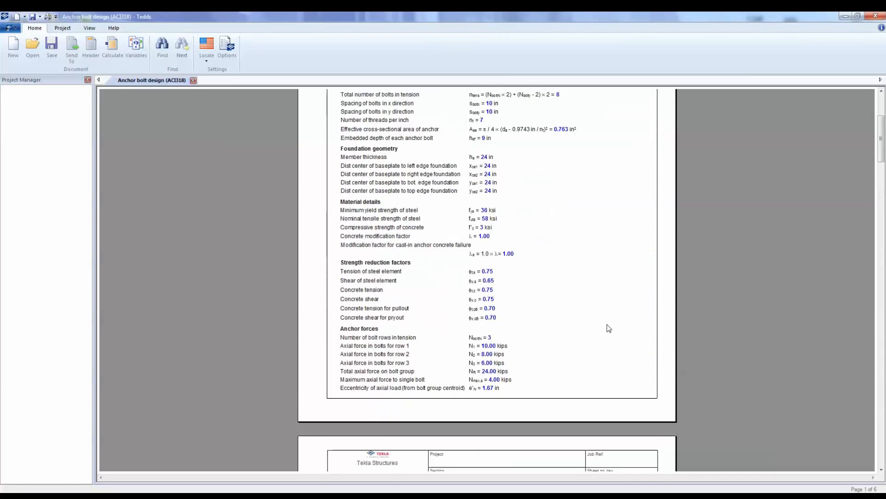
scroll(609, 327, "down", 8)
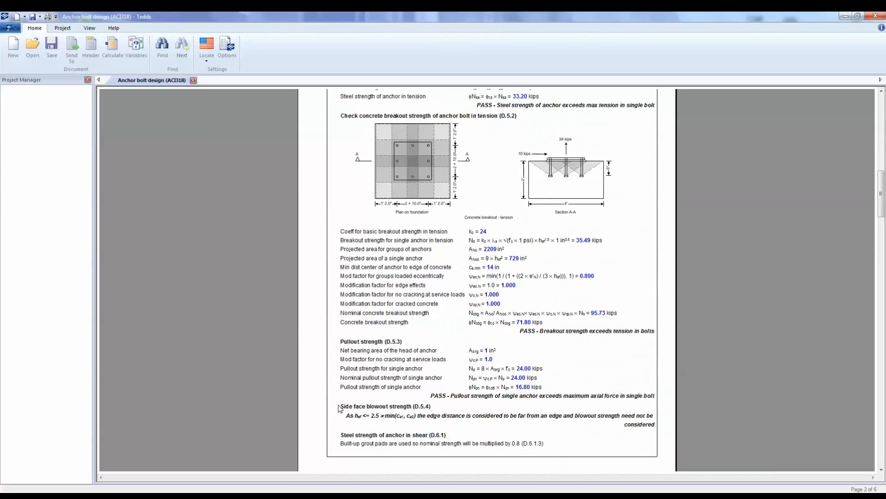
left_click_drag(339, 407, 654, 429)
left_click(673, 423)
scroll(672, 423, "down", 15)
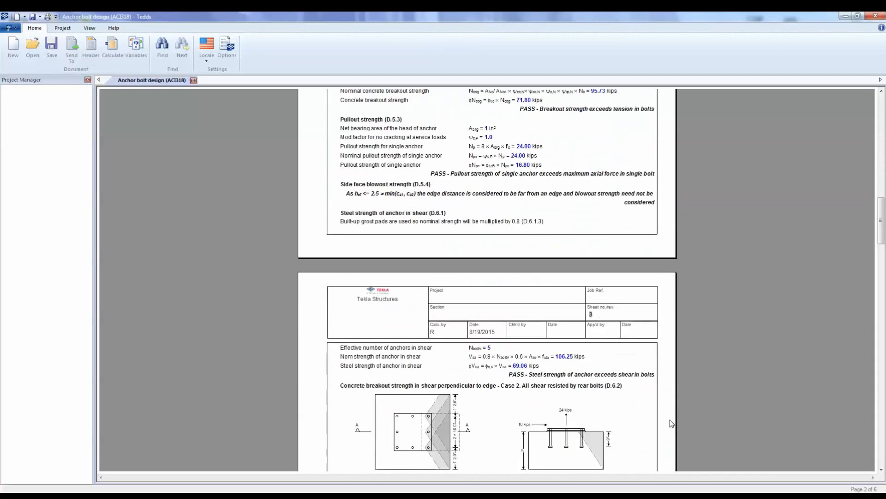
scroll(672, 423, "down", 15)
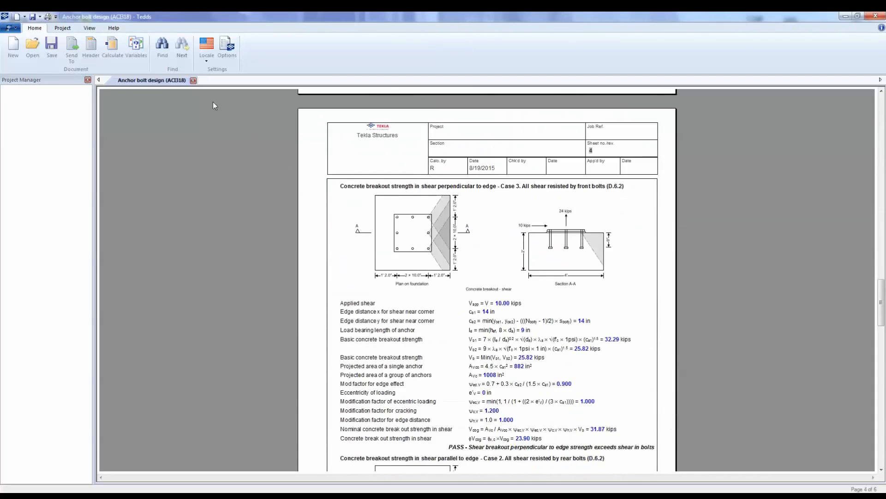
Rerun the anchor bolt calculation with a shear force of 20 kips, finish the design and check the regenerated document.
left_click(105, 49)
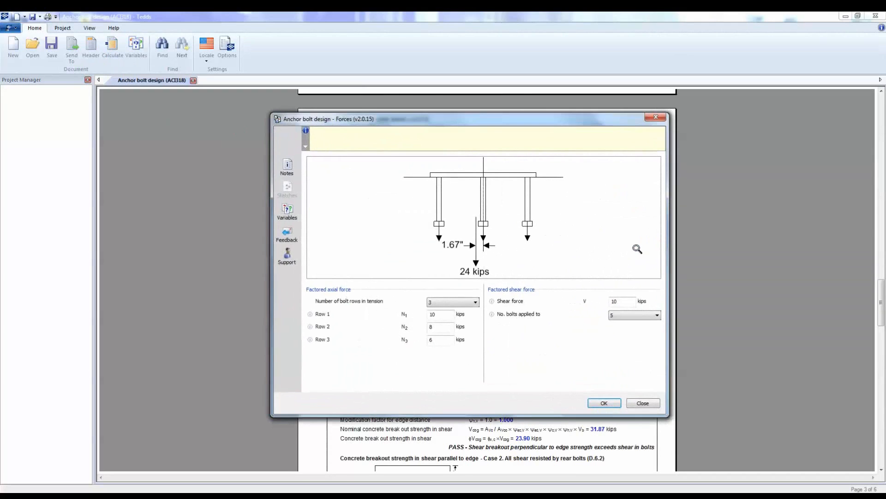
left_click_drag(625, 300, 588, 302)
type("2")
left_click(605, 404)
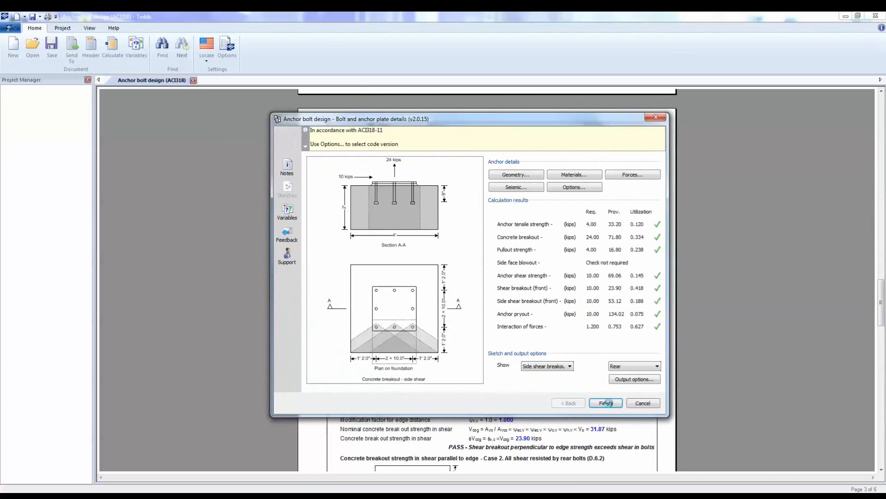
left_click(606, 403)
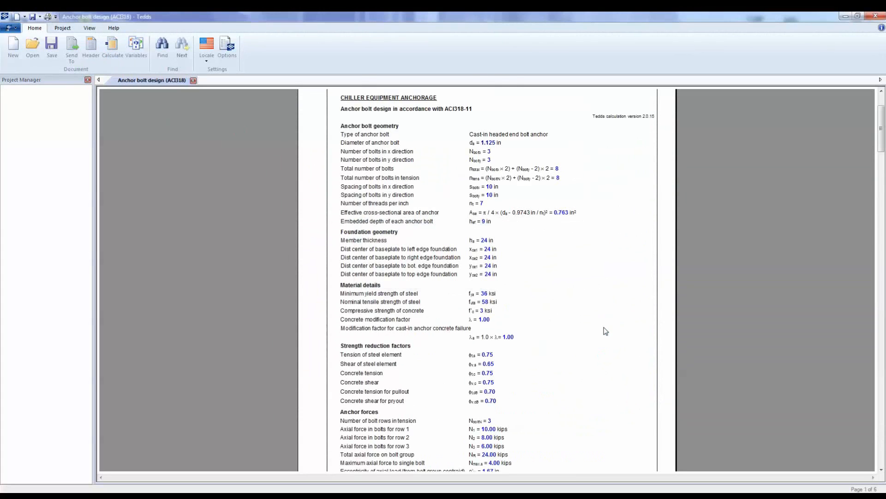
scroll(606, 331, "down", 5)
scroll(605, 330, "down", 5)
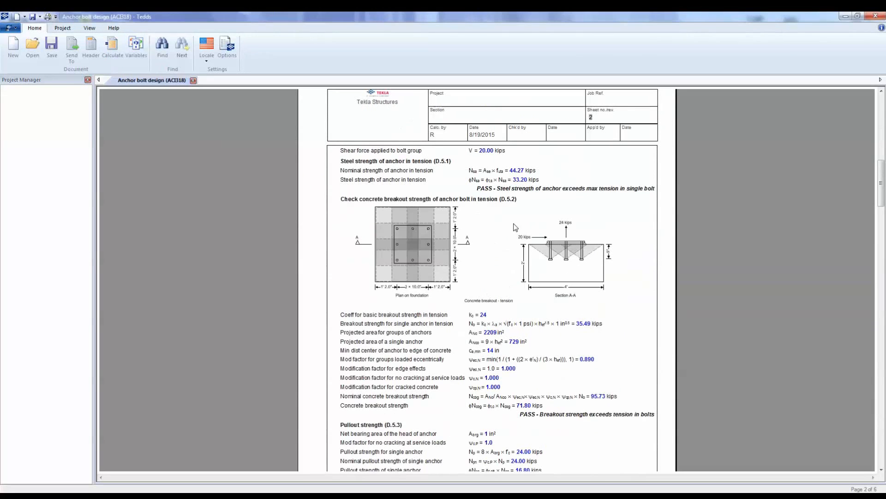